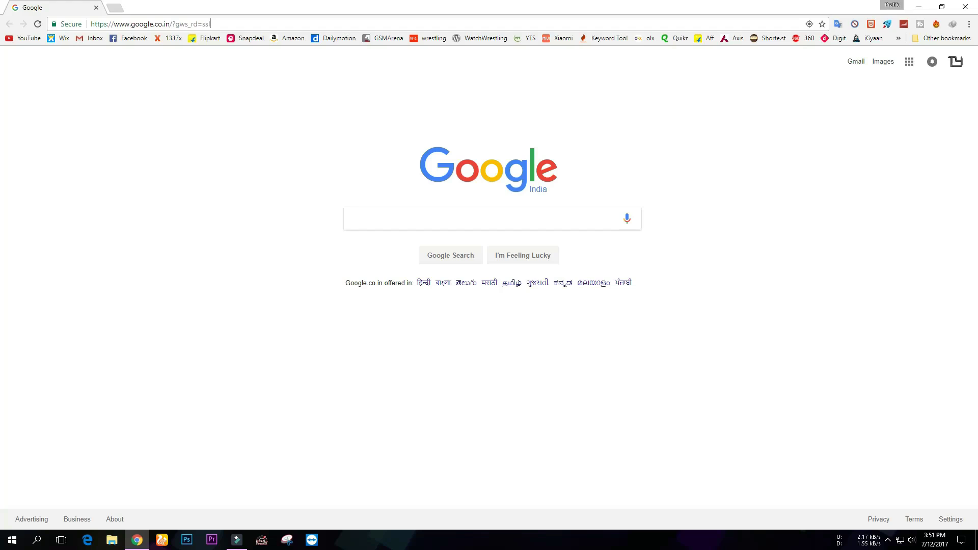
Load en.miui.com/download.html by pasting the address into the browser bar.
key(ctrl+a)
text(http://en.miui.com/download.html)
key(Return)
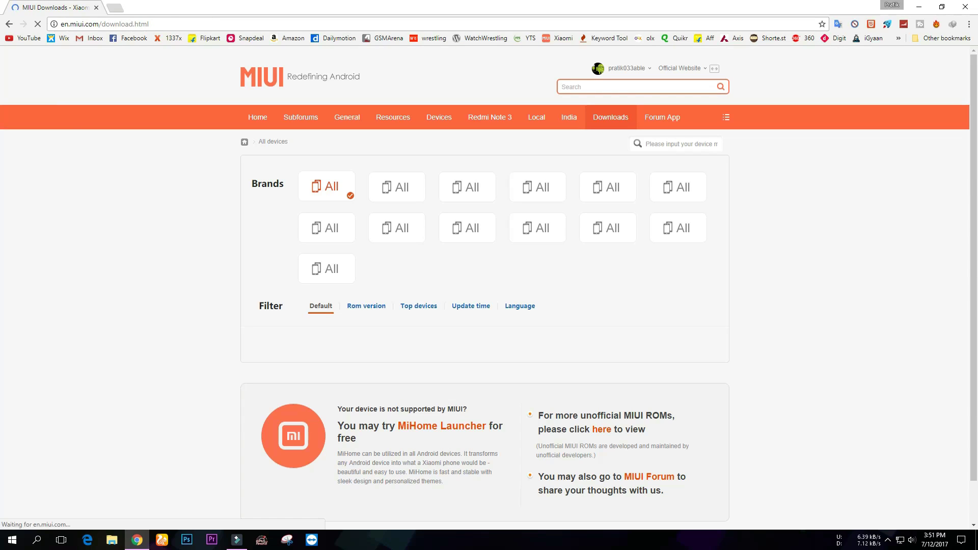
scroll(577, 397, down, 2)
scroll(576, 398, down, 1)
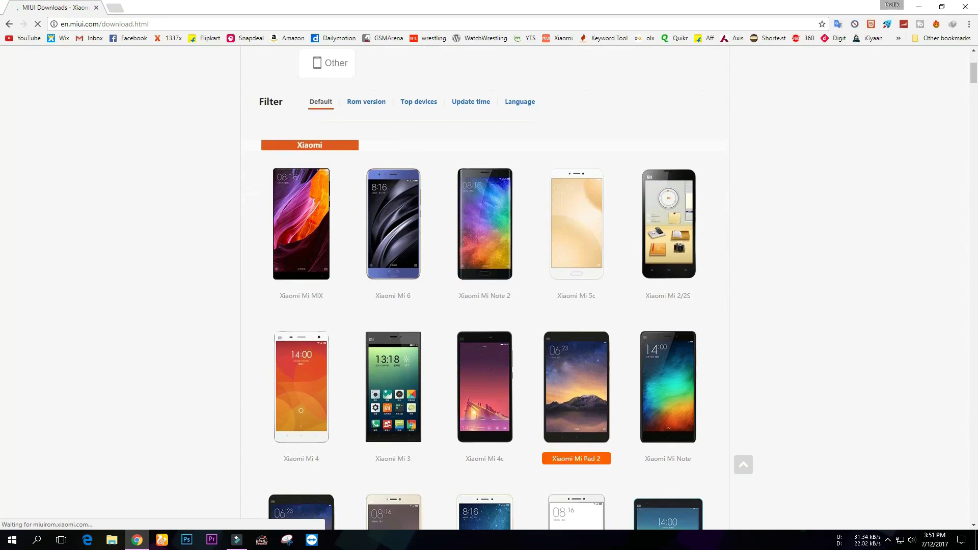
scroll(392, 295, down, 3)
scroll(393, 296, down, 4)
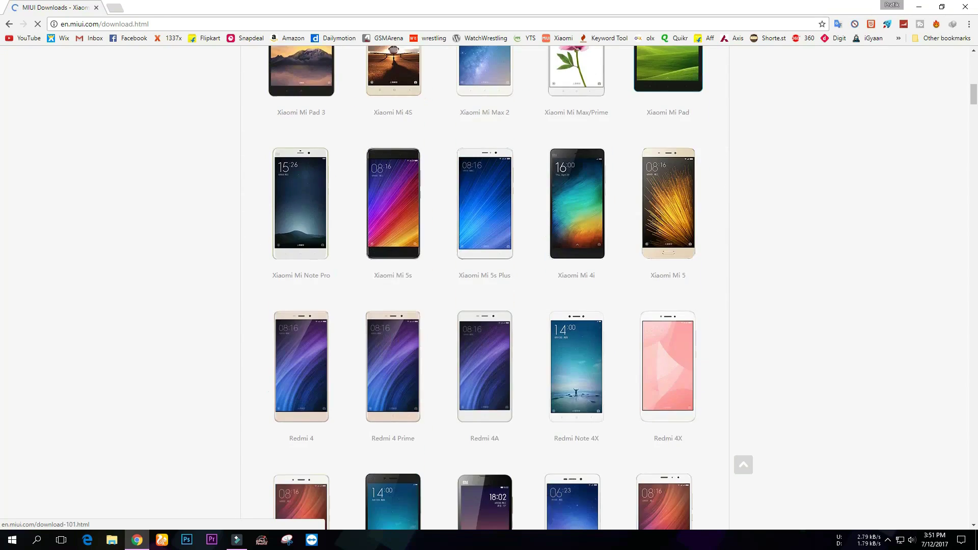
scroll(393, 291, down, 1)
scroll(393, 291, down, 3)
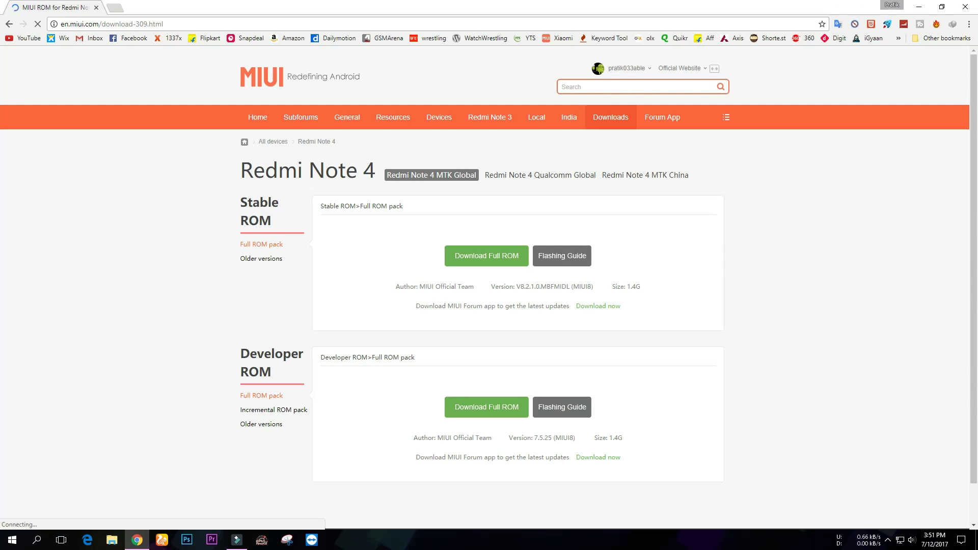
Show the Qualcomm Global ROMs, then the Recovery Update and Fastboot Update guides.
click(538, 175)
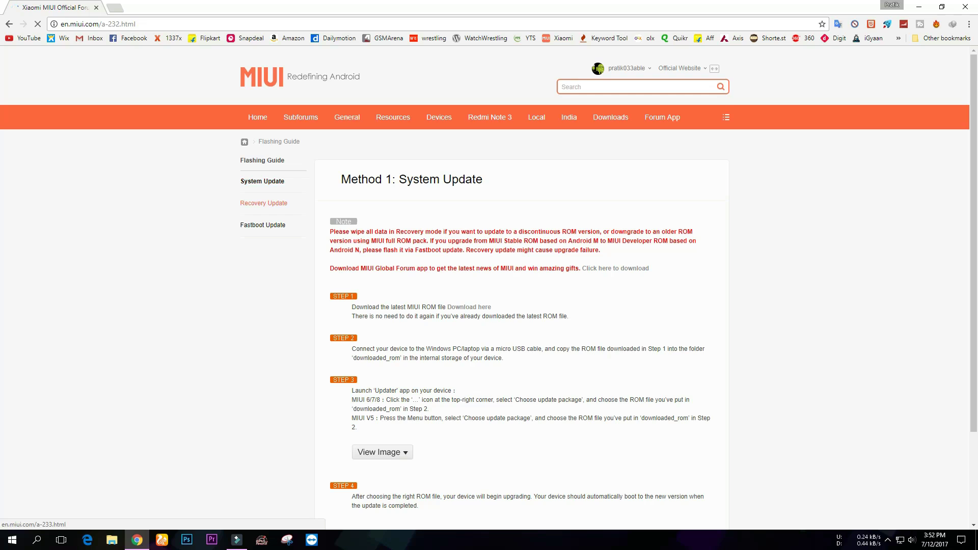
click(263, 202)
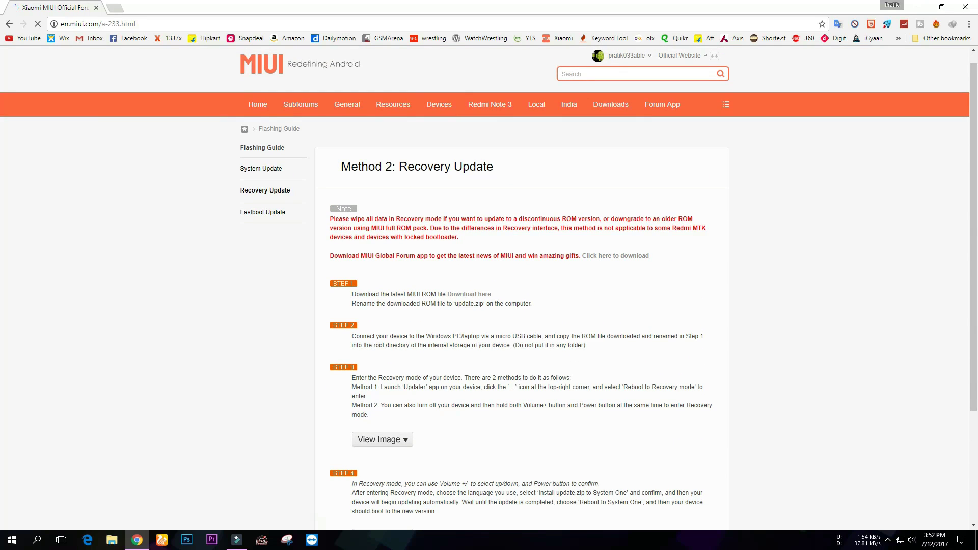
scroll(489, 290, down, 3)
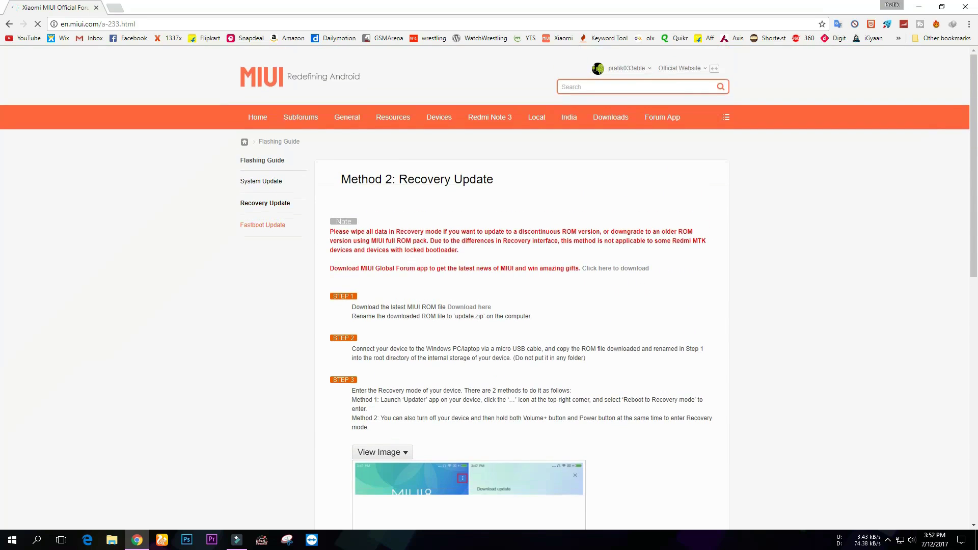
click(262, 225)
scroll(489, 290, down, 1)
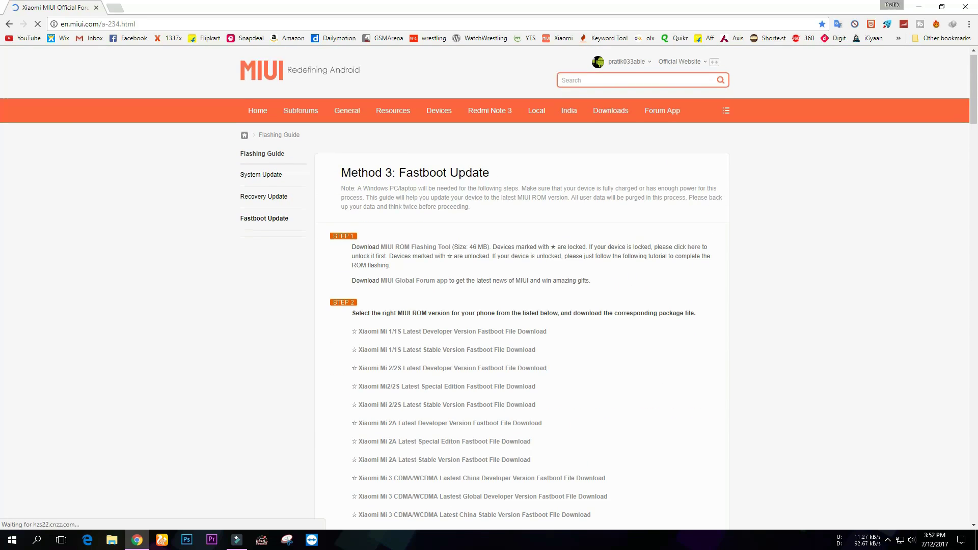
scroll(490, 290, down, 1)
scroll(488, 291, down, 2)
scroll(489, 290, down, 2)
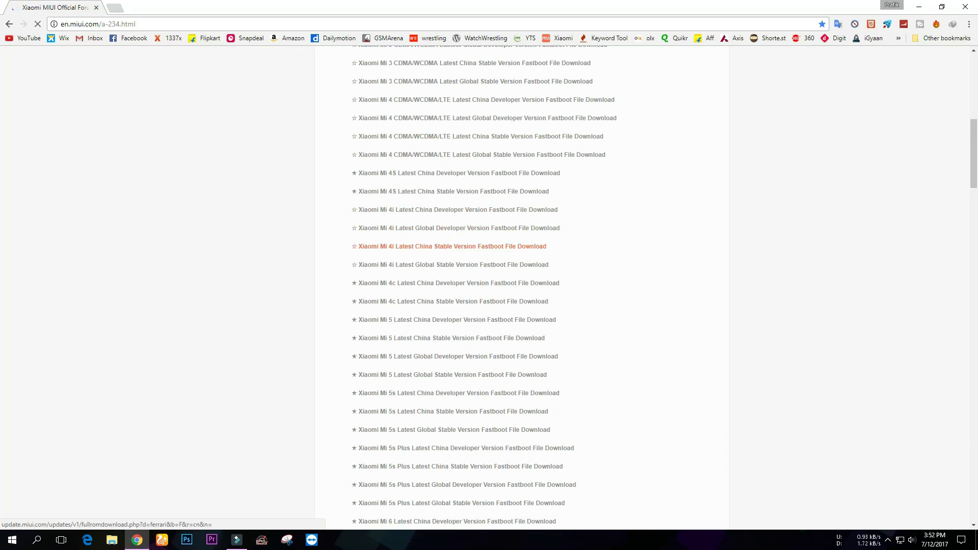
scroll(489, 290, down, 1)
scroll(520, 291, down, 1)
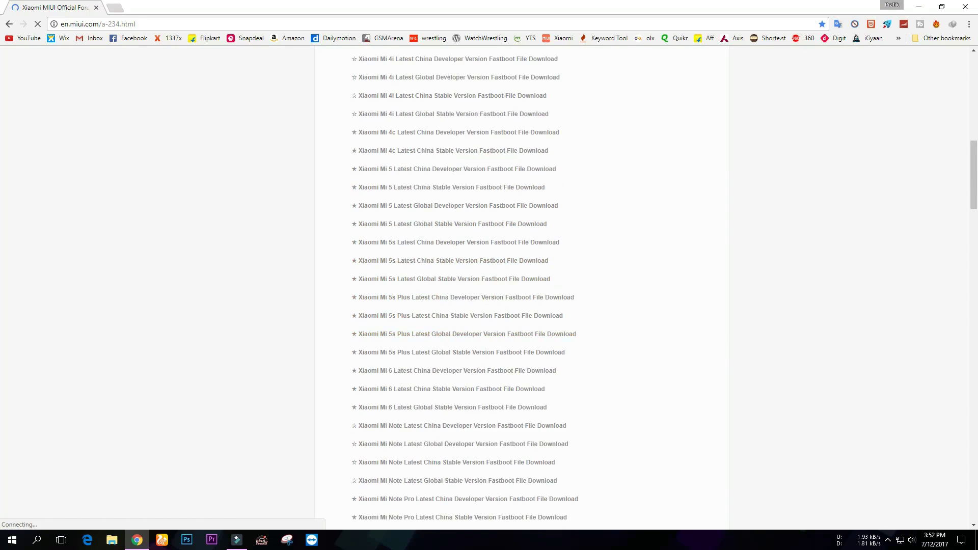
scroll(520, 290, down, 1)
Search the page for 'note 4' and jump through matches to the Qualcomm Global rows.
key(ctrl+f)
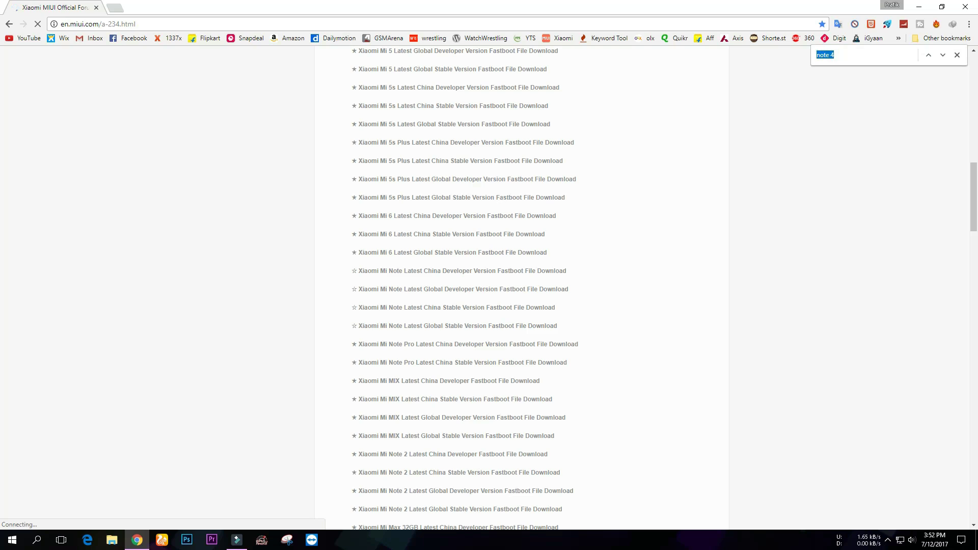
text(not)
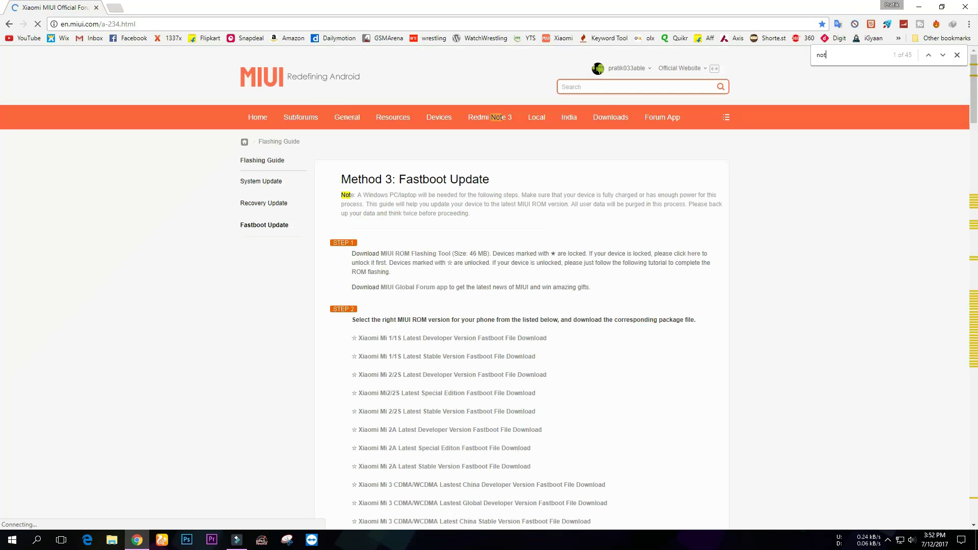
text(e 4)
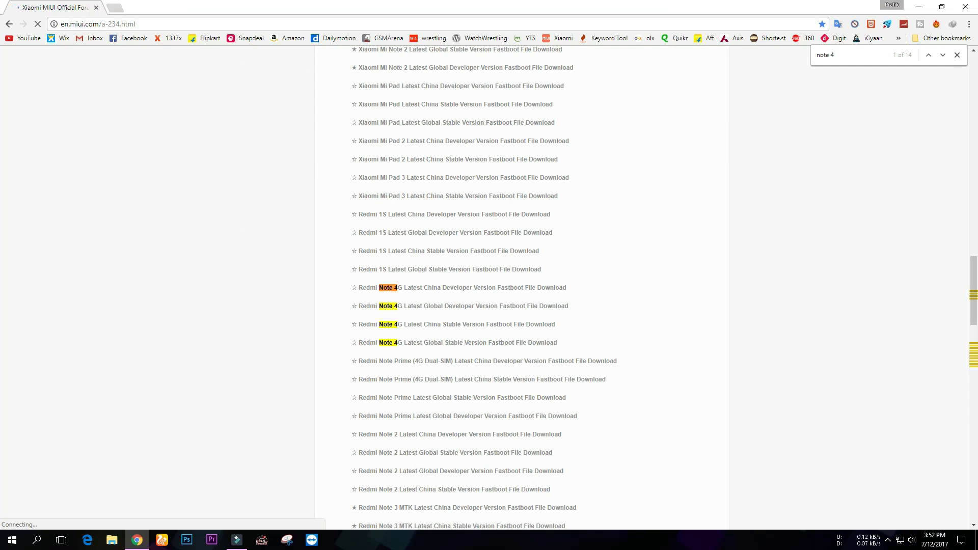
click(941, 56)
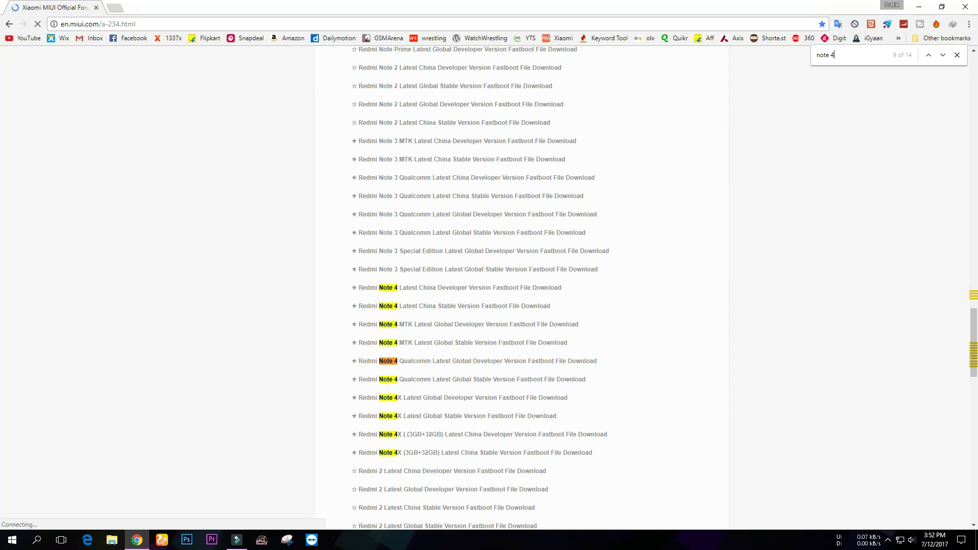
key(Return)
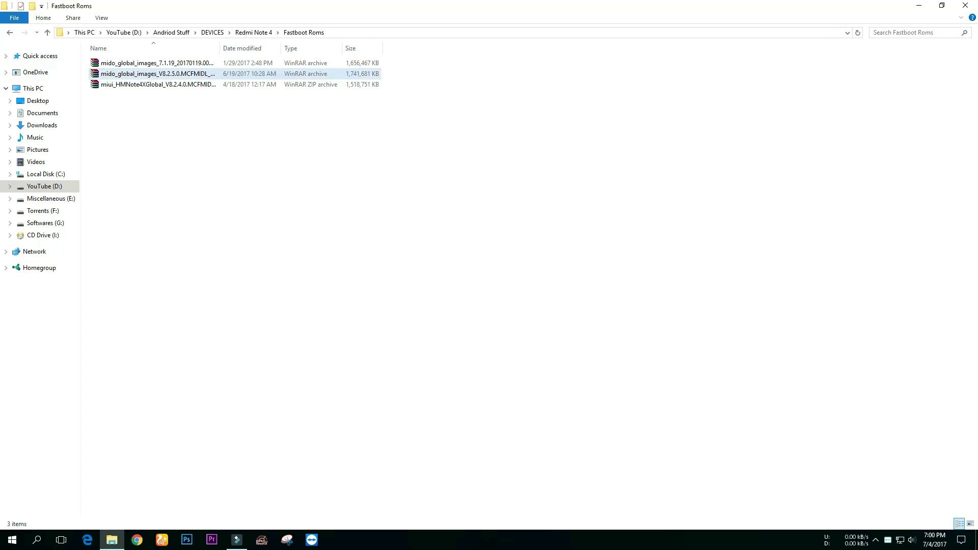
Open the V8.2.5.0 global images archive in WinRAR and the .tar inside it.
click(156, 73)
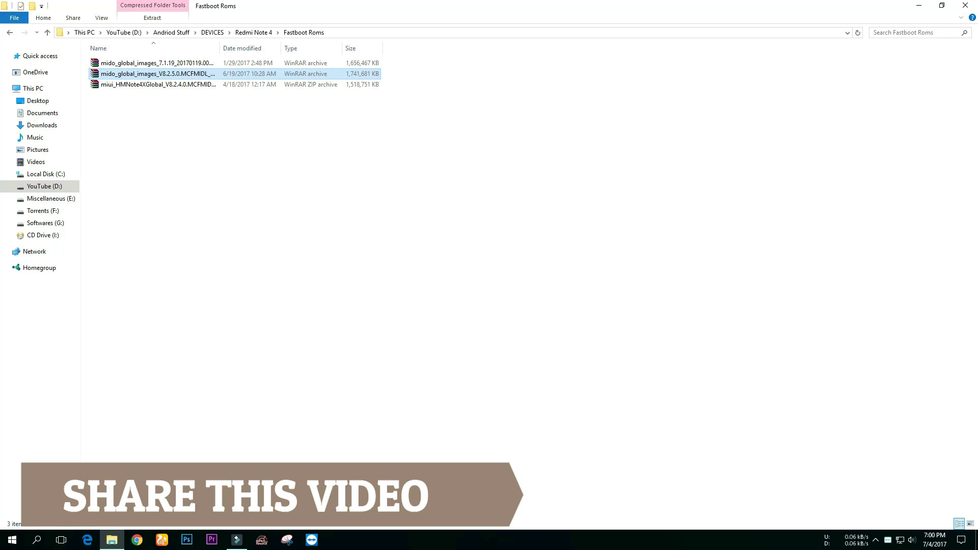
double_click(157, 73)
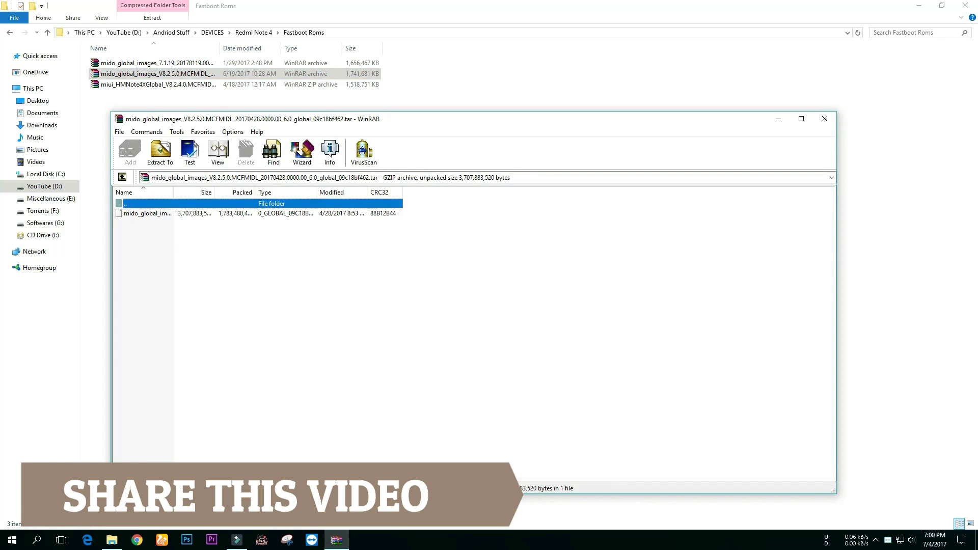
drag(458, 118, 471, 54)
key(Down)
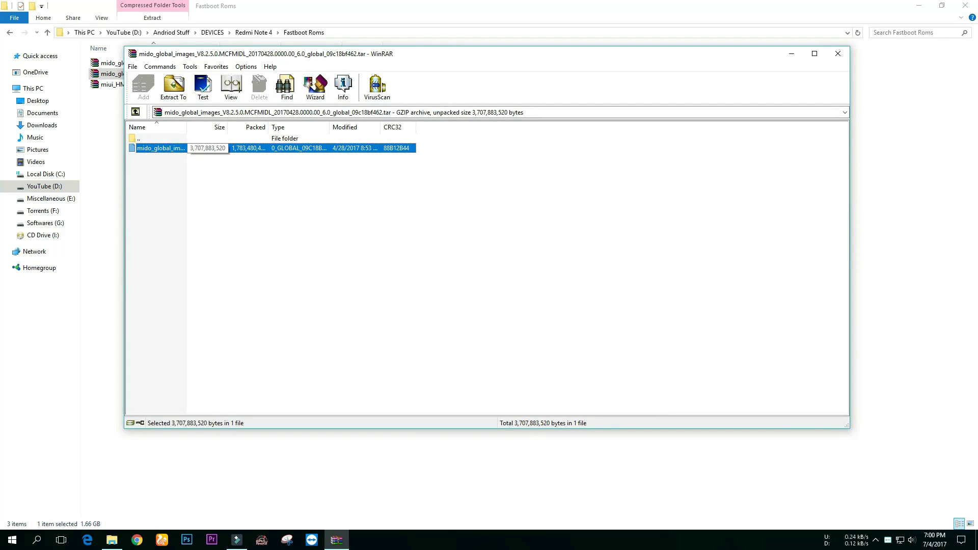
key(Return)
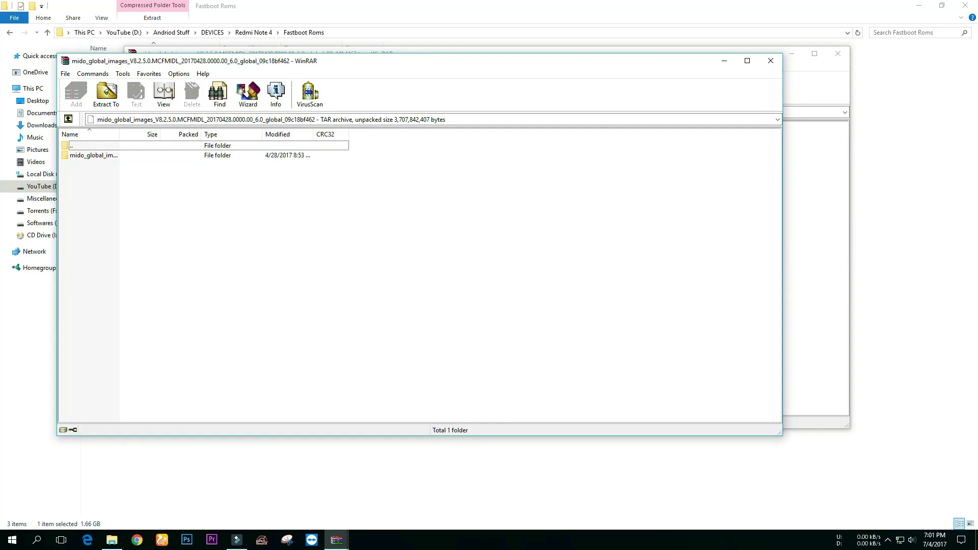
Bring up the Extract to specified folder options for the images folder in the tar.
key(Down)
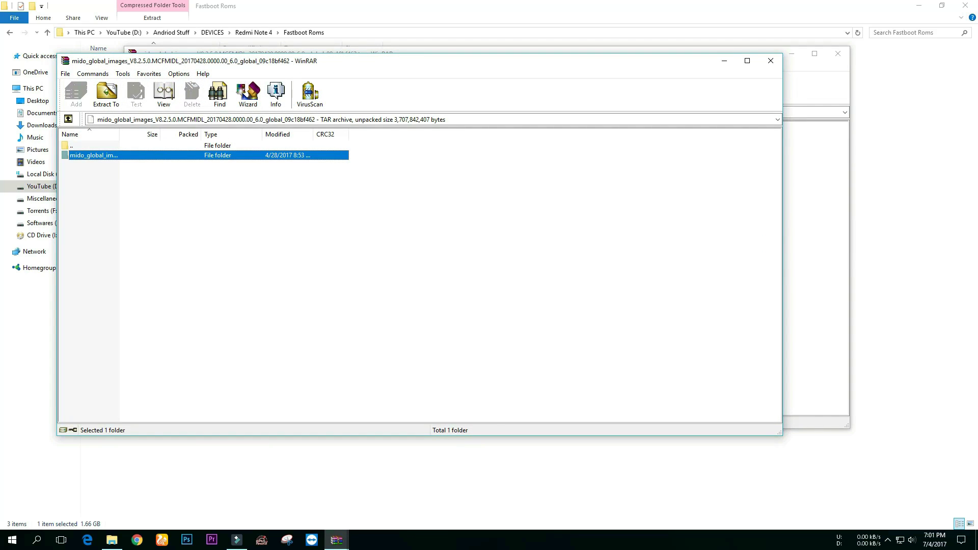
key(Menu)
key(Down)
key(Down)
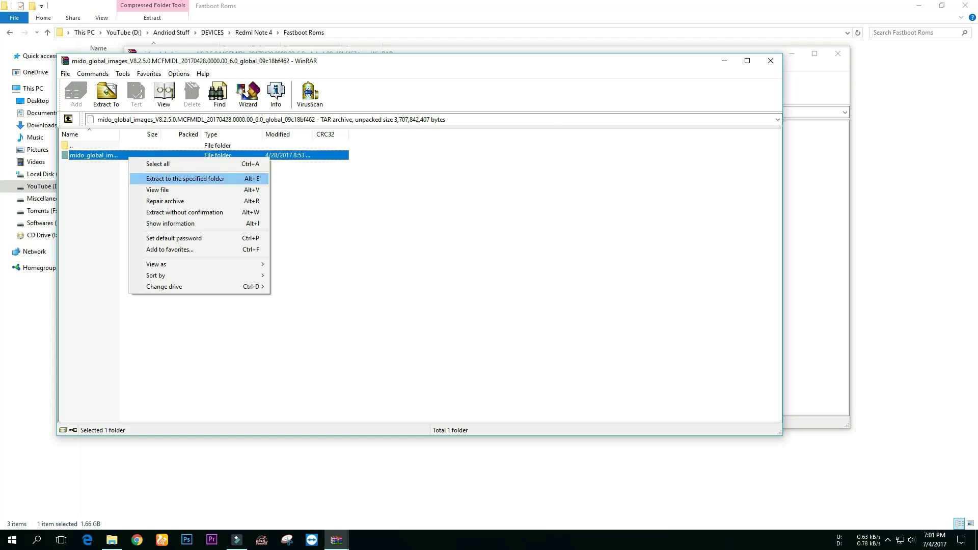
key(Return)
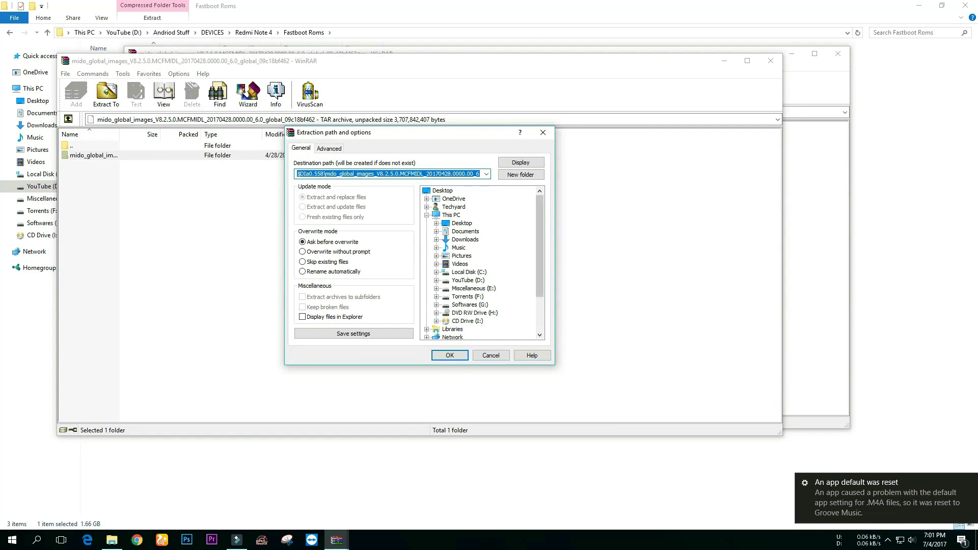
scroll(482, 260, down, 1)
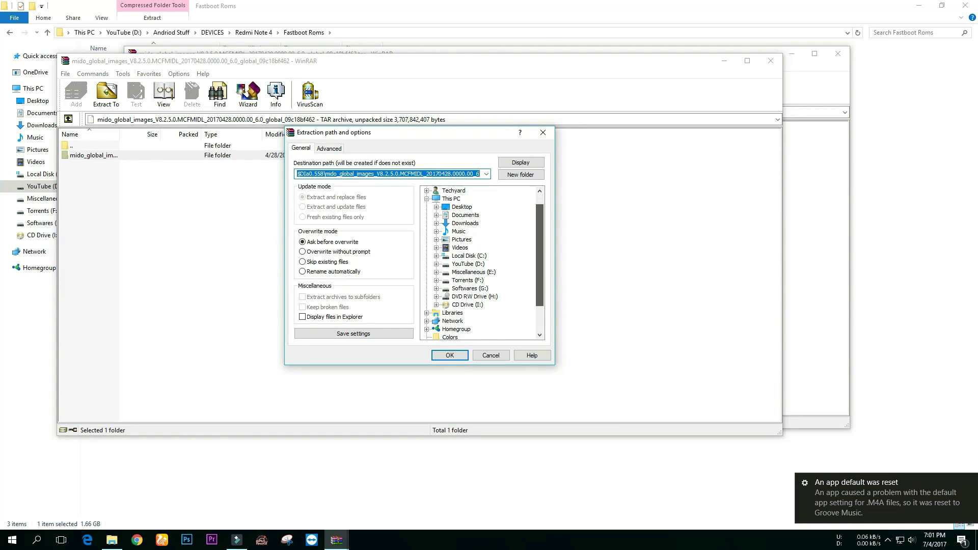
scroll(481, 260, down, 1)
scroll(482, 260, up, 1)
scroll(481, 260, up, 1)
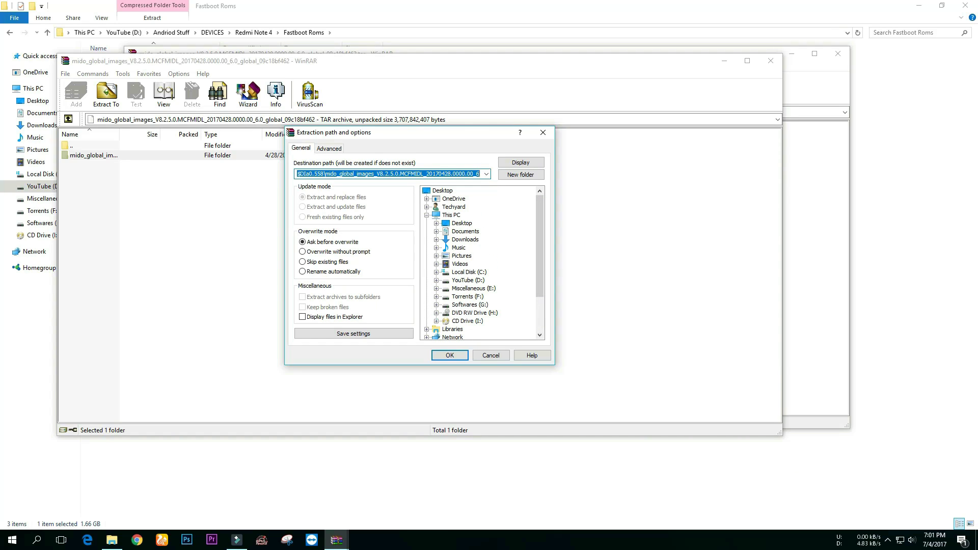
Extract the ROM images folder to Softwares (G:) and close the inner archive view.
click(469, 304)
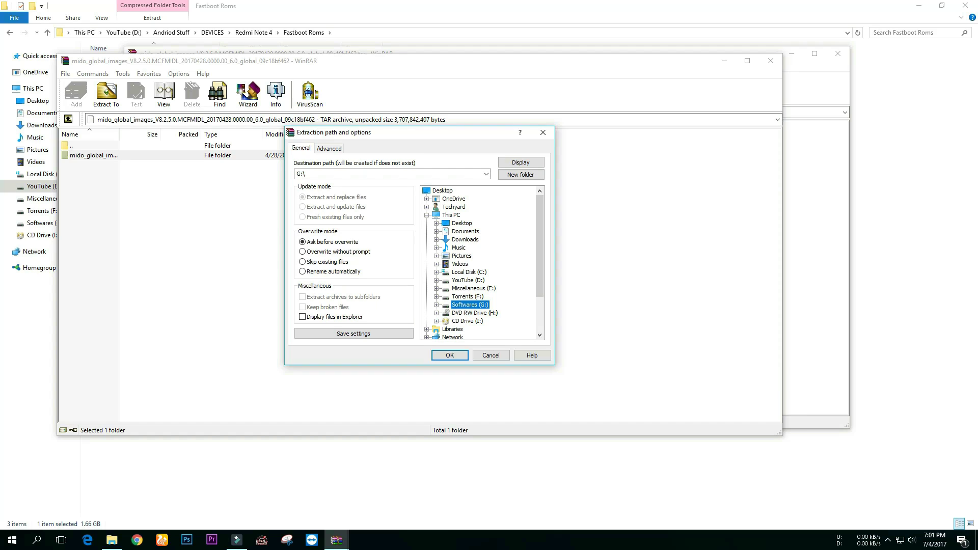
key(Return)
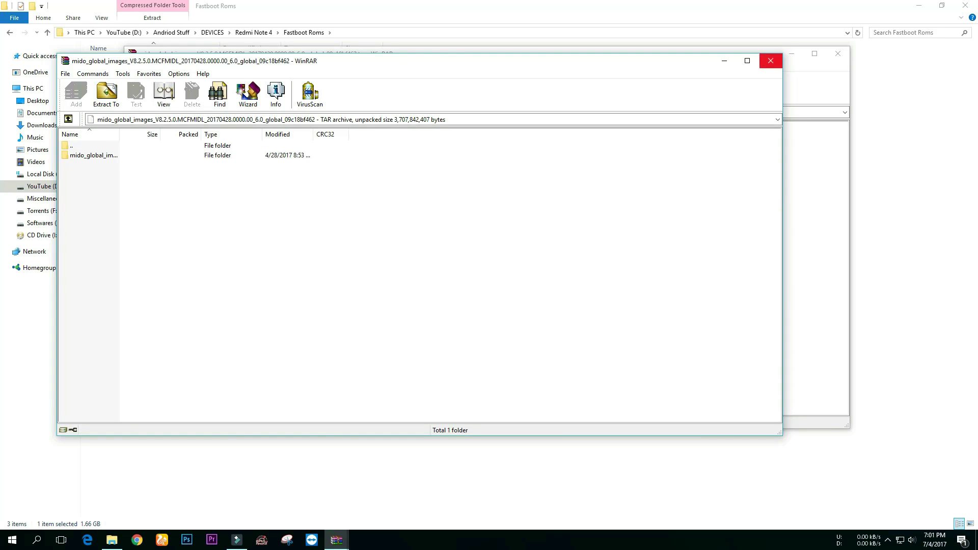
click(770, 61)
Close WinRAR, check the mido_global_images folder on G: in Explorer, then close Explorer.
click(837, 53)
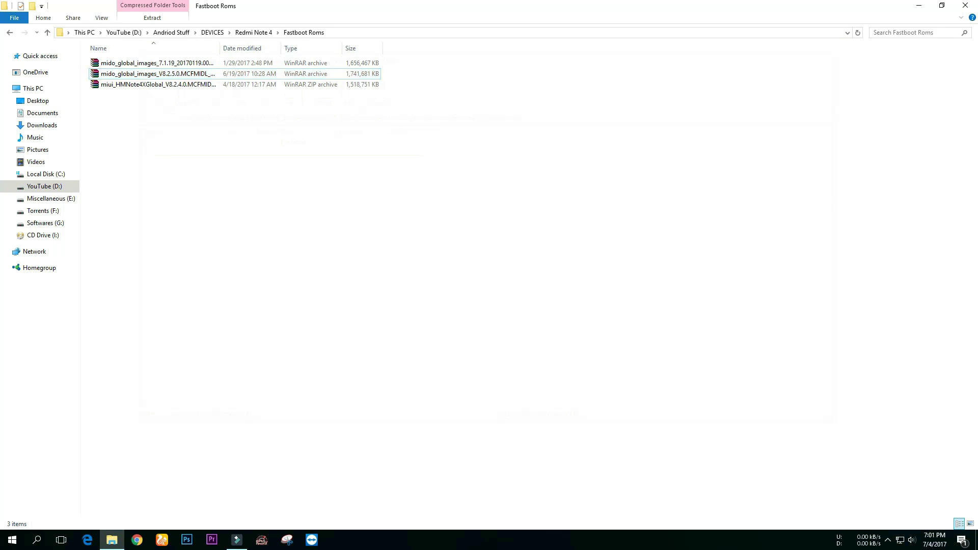
click(45, 222)
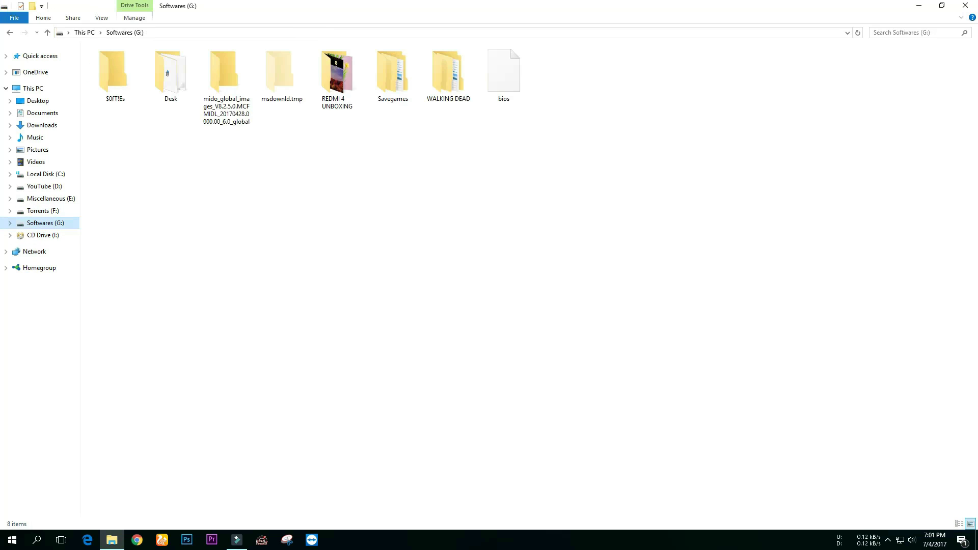
key(m)
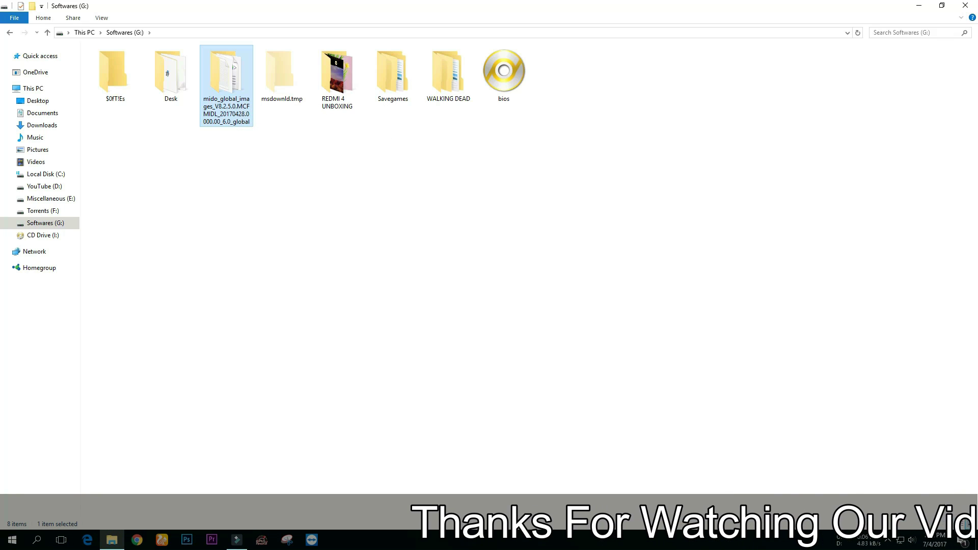
key(Return)
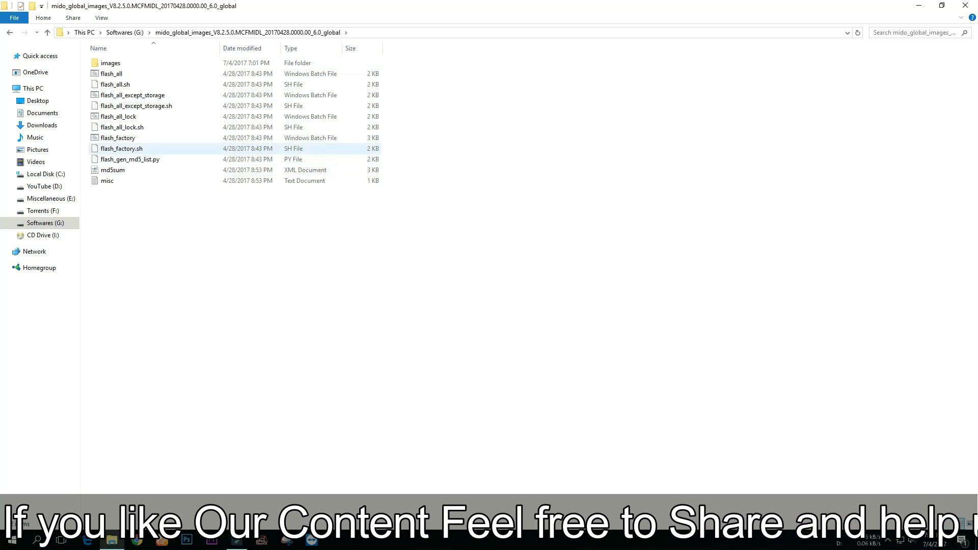
key(BackSpace)
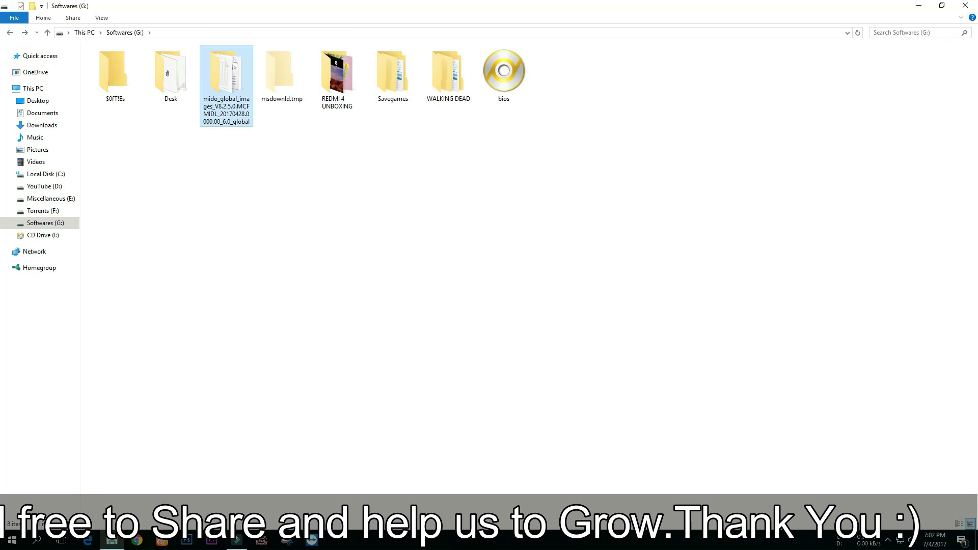
key(alt+F4)
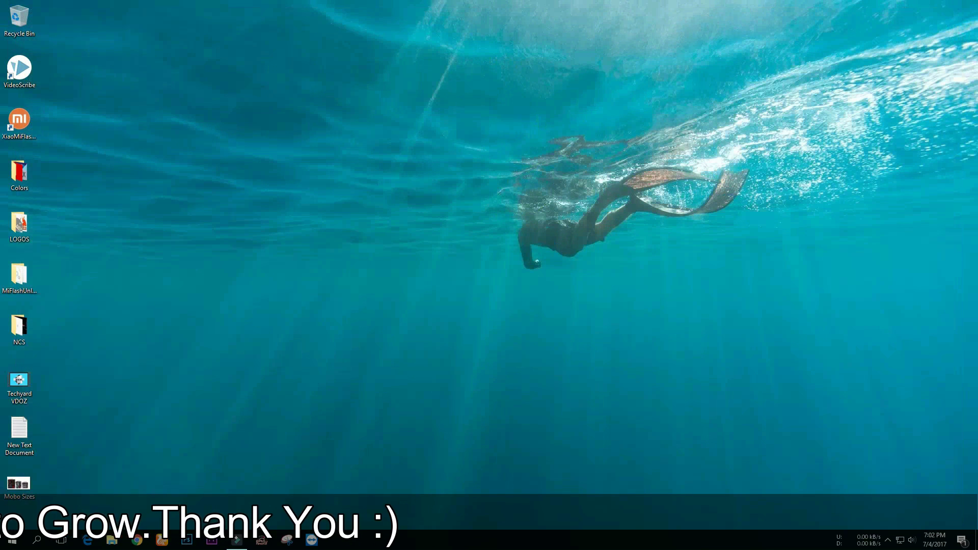
Refresh the desktop, detect the connected phone in XiaoMiFlash and start selecting a ROM folder.
right_click(255, 167)
click(290, 196)
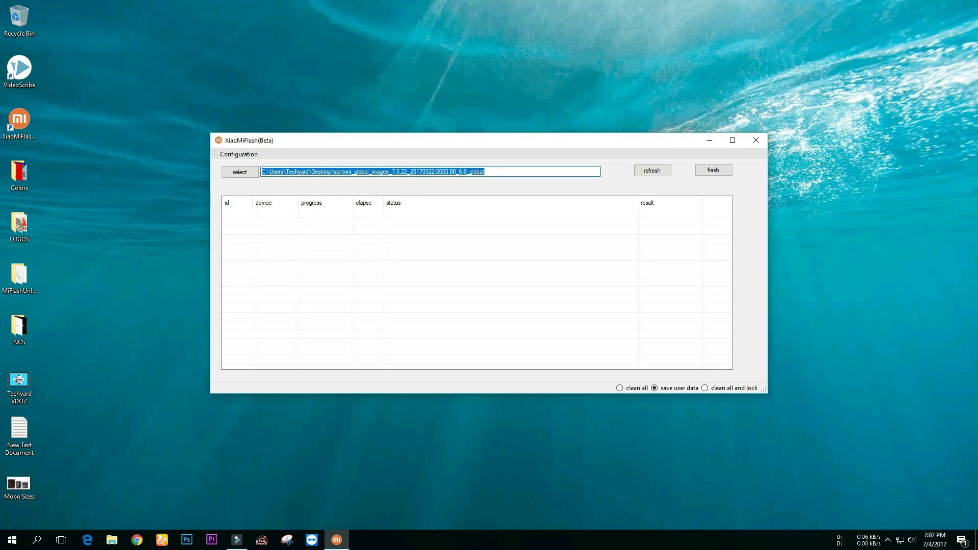
key(Tab)
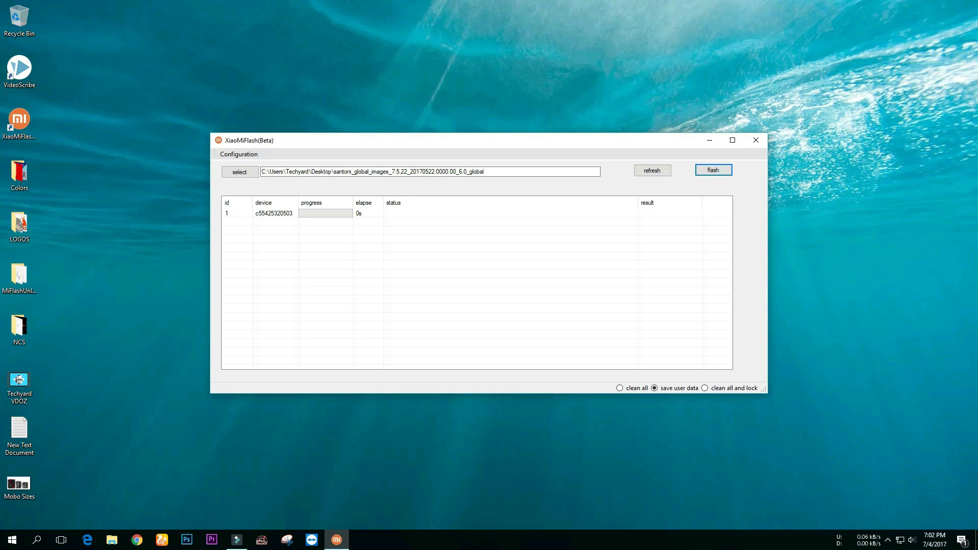
key(Tab)
key(Return)
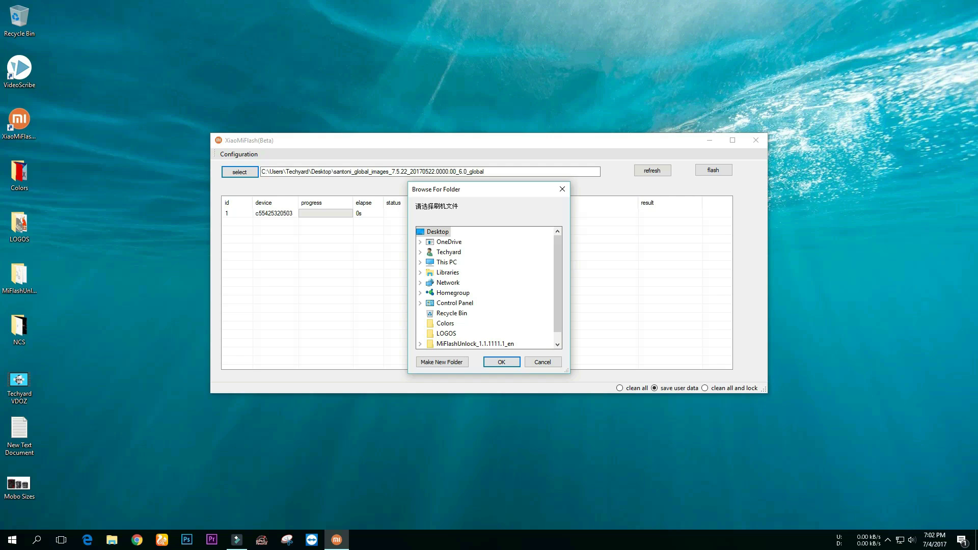
Set the ROM path to G:\mido_global_images in the folder browser.
click(420, 262)
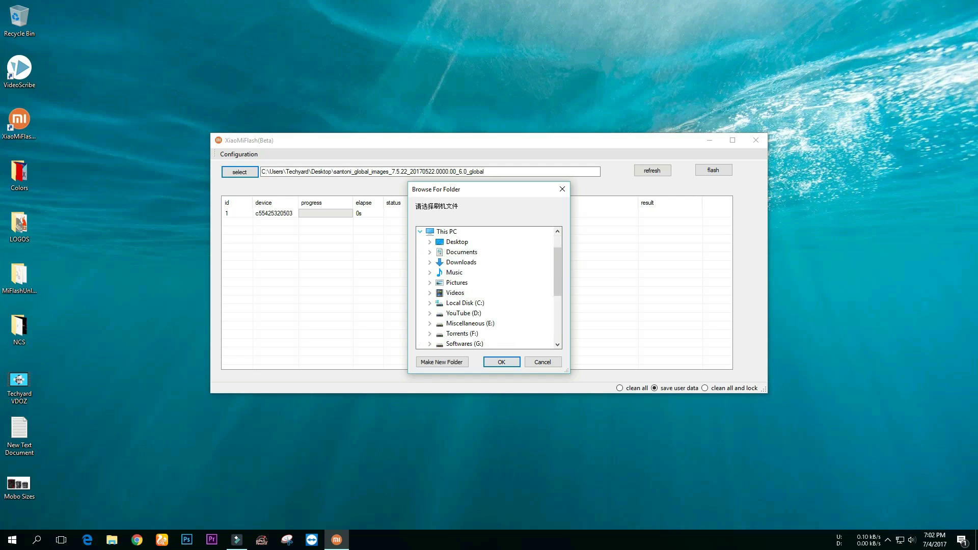
double_click(464, 343)
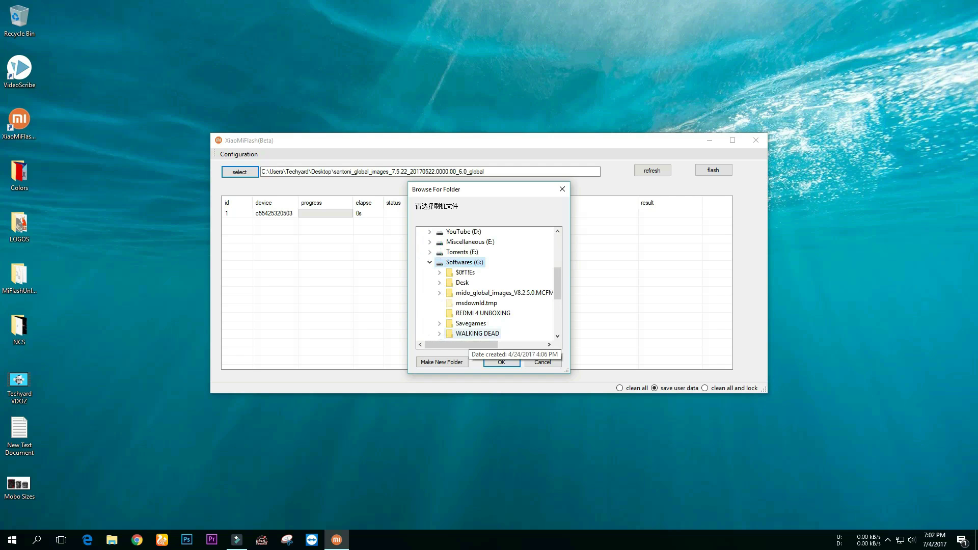
click(466, 297)
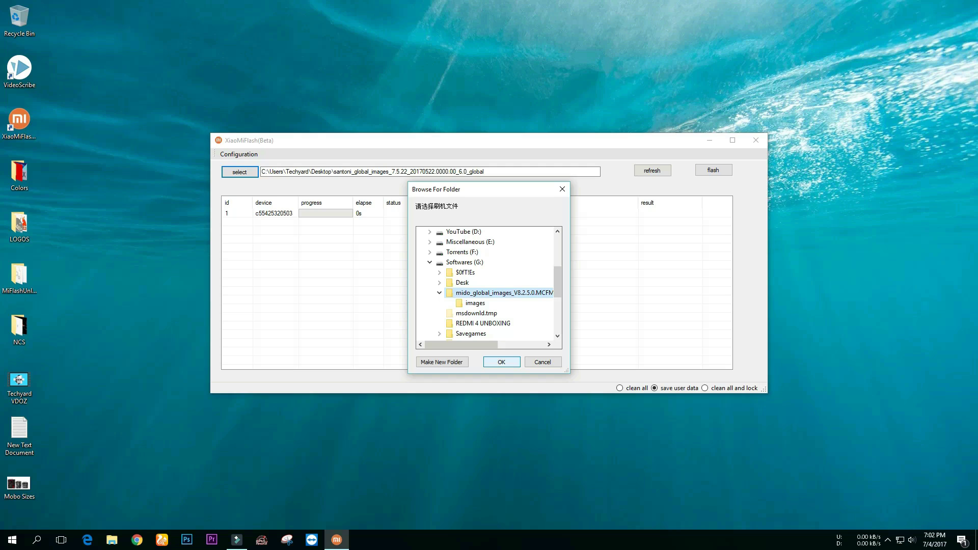
key(Return)
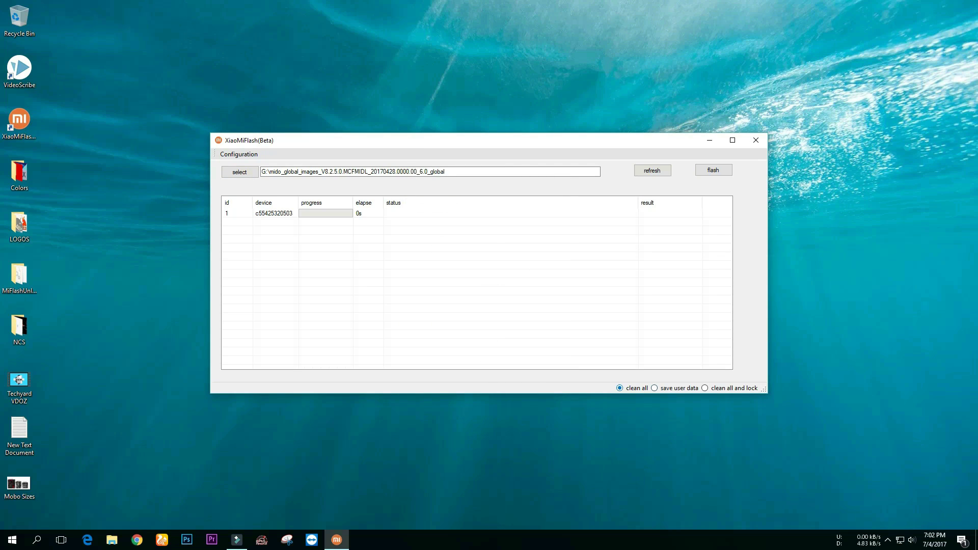
Review the MiFlash Configuration (MD5 check) settings and close the dialog.
click(238, 154)
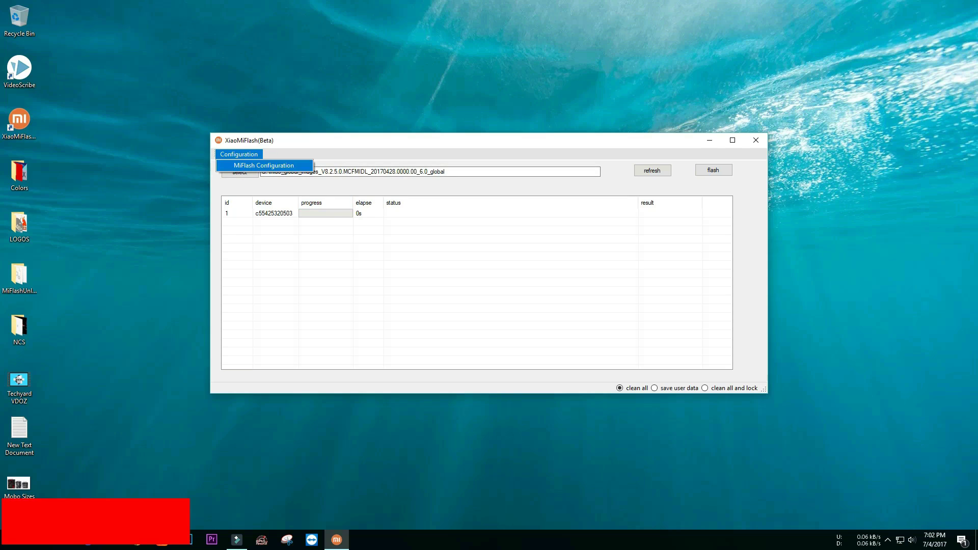
click(263, 164)
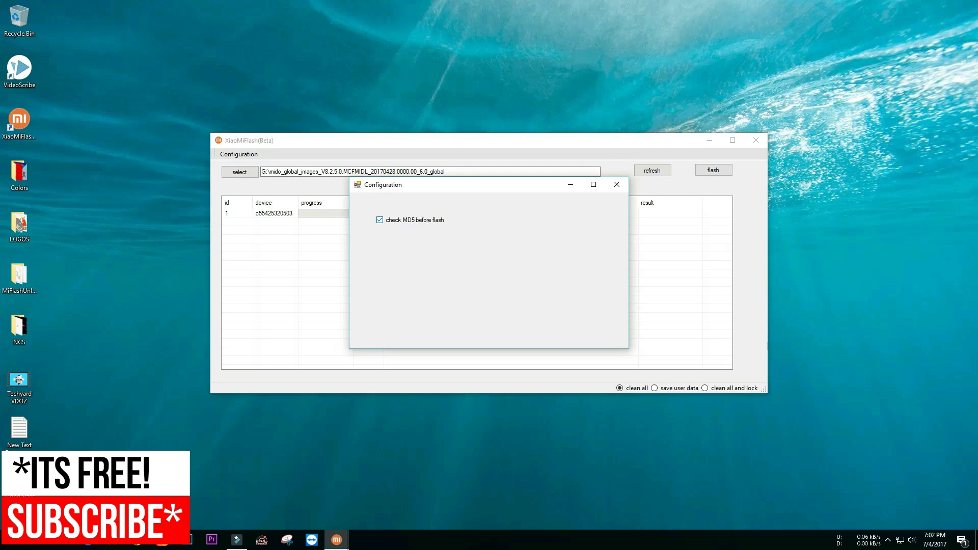
click(616, 184)
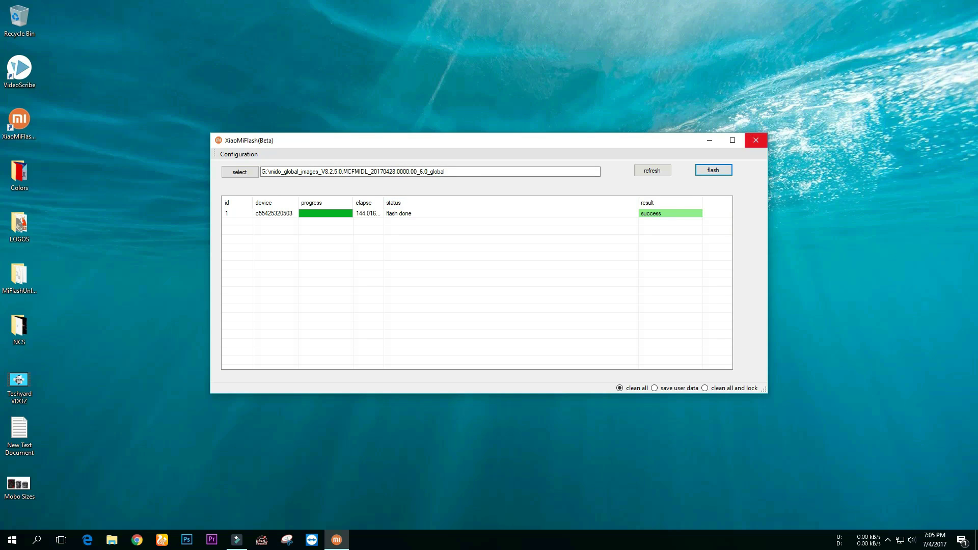
Close the XiaoMiFlash window after the success result.
click(754, 140)
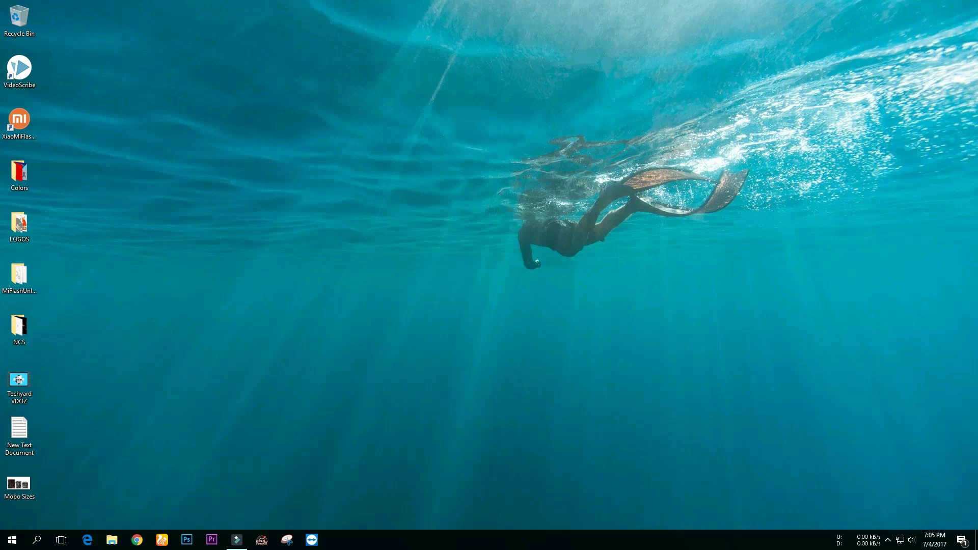